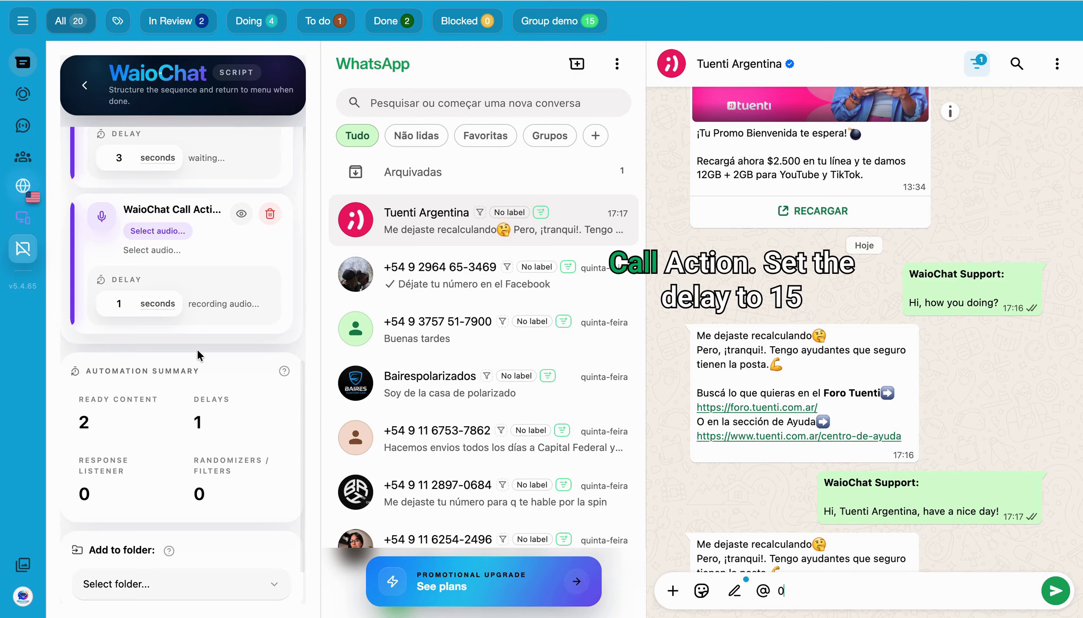
Set the WaioChat Call Action audio's delay to 15 seconds and save the script
click(123, 303)
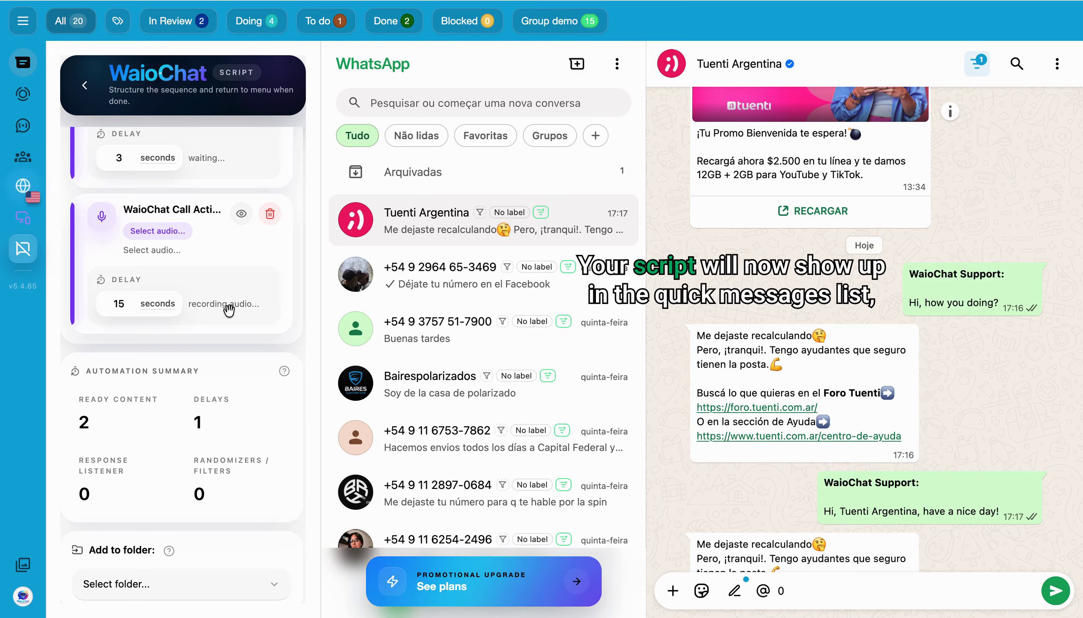
scroll(228, 310, up, 8)
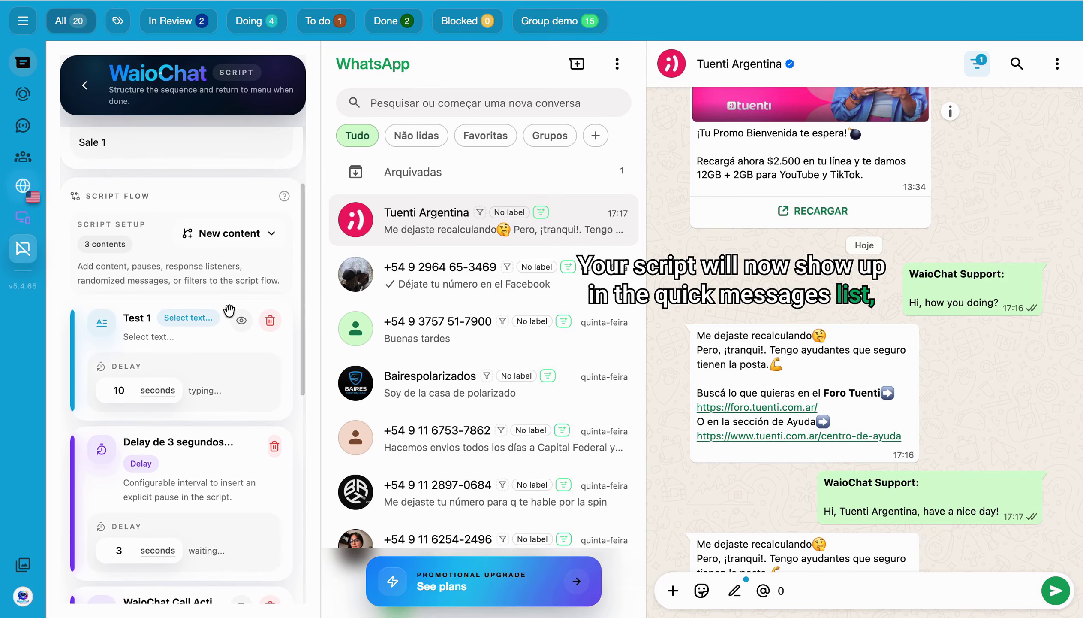
scroll(229, 310, down, 3)
scroll(229, 309, down, 7)
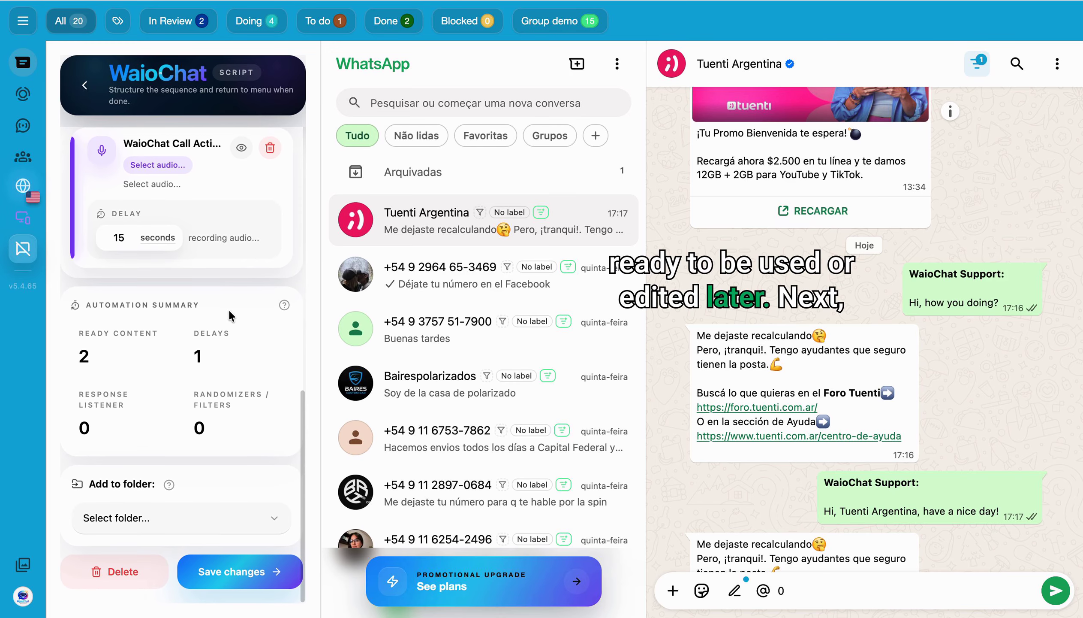
click(232, 573)
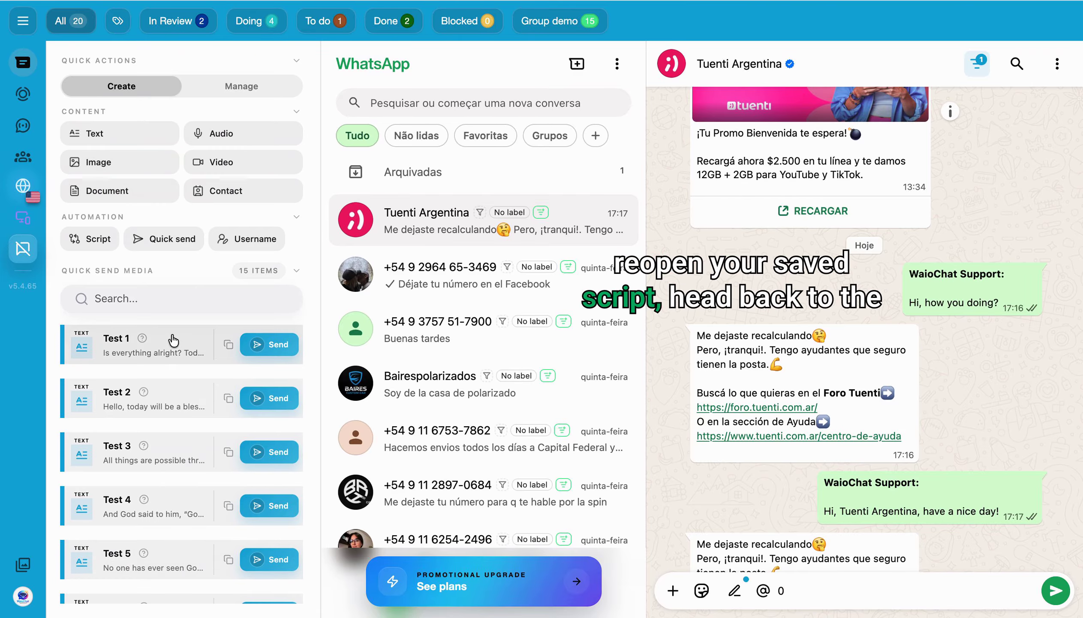
Find the Sale 1 script in the quick send media list and open it for editing
scroll(173, 339, down, 5)
scroll(173, 340, down, 3)
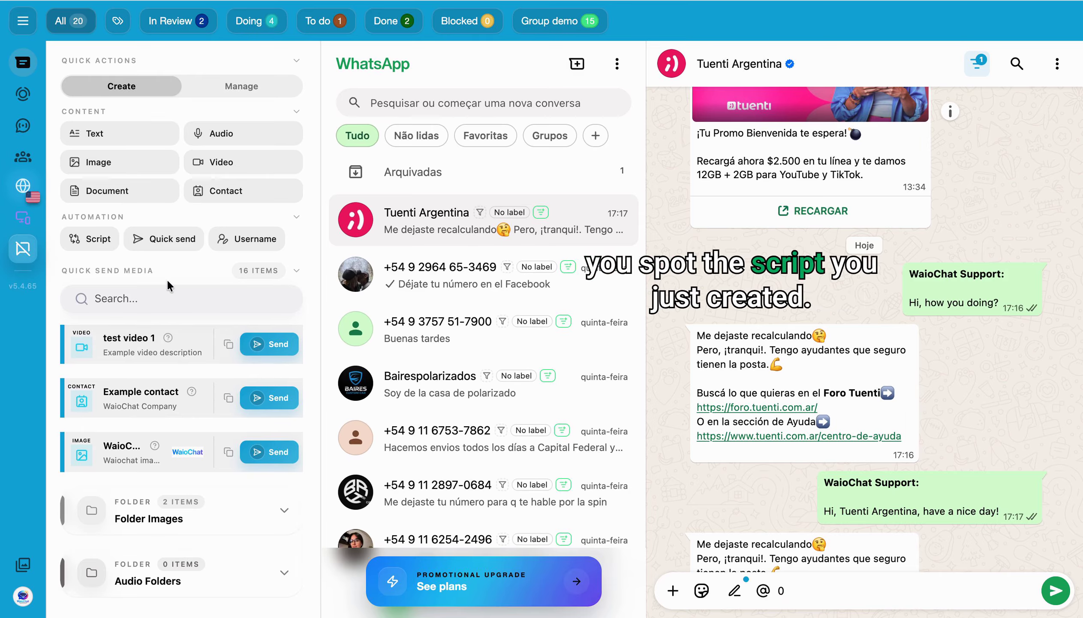
scroll(190, 417, up, 10)
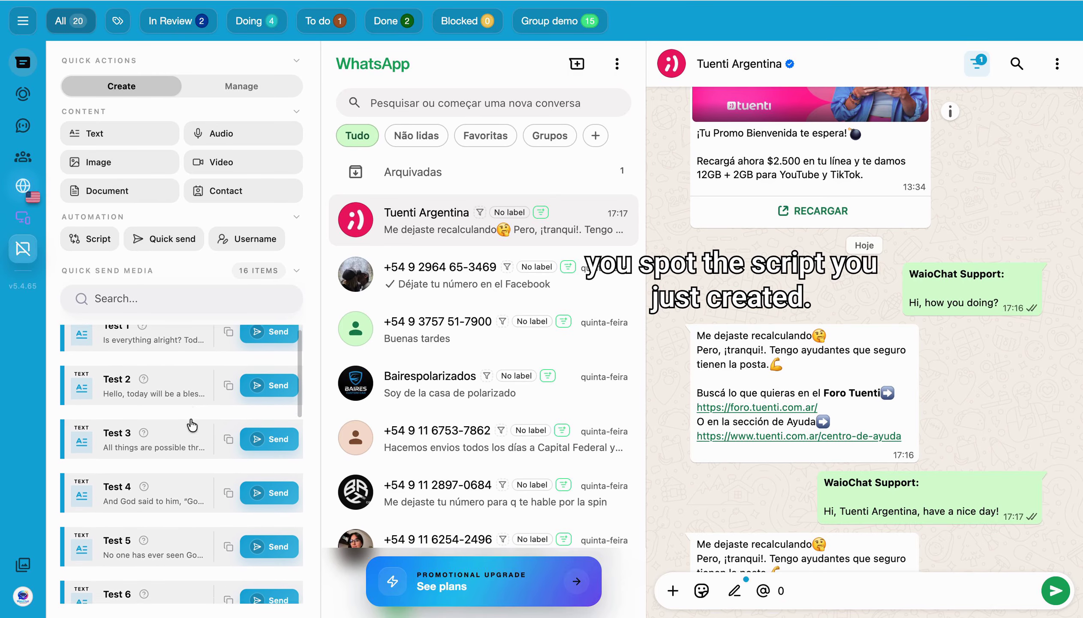
scroll(190, 417, down, 10)
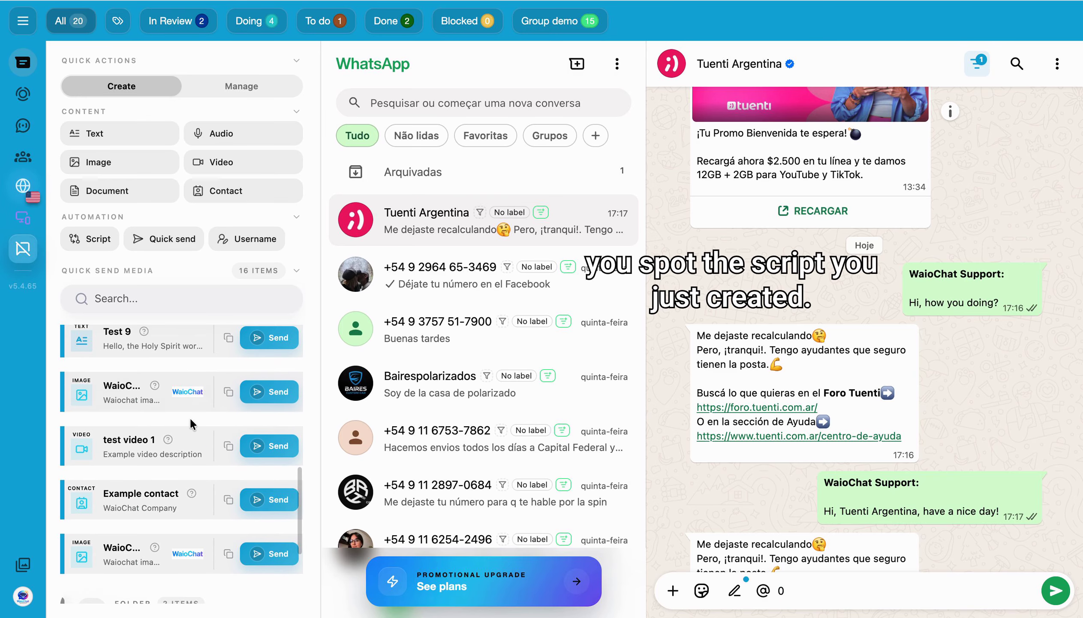
scroll(192, 425, down, 5)
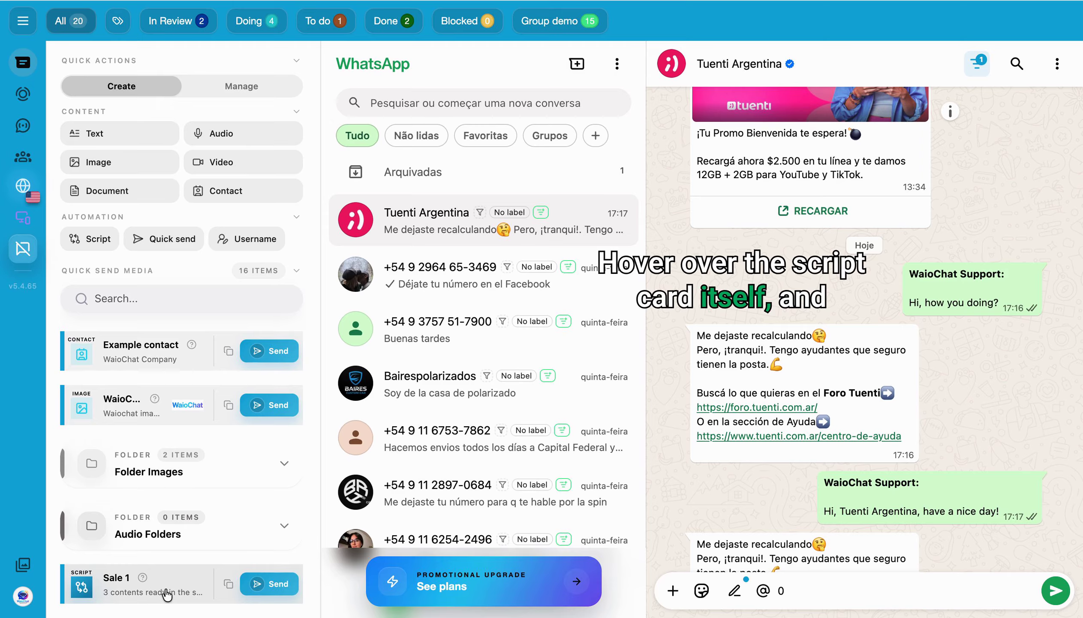
mouse_move(142, 582)
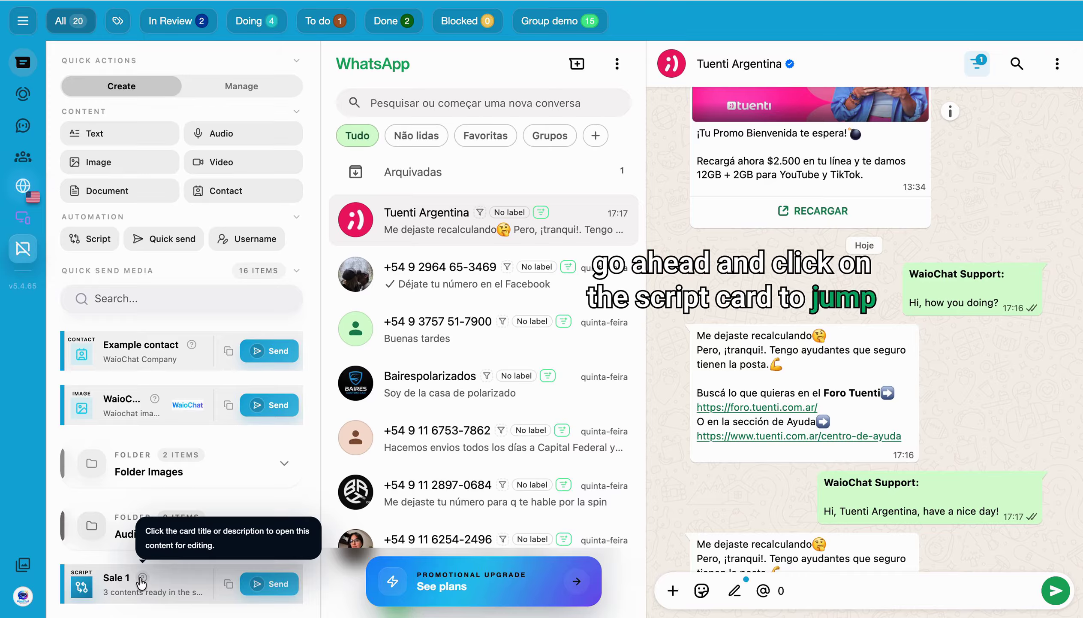
click(176, 588)
Review the Sale 1 script's content blocks, their delays and the automation summary
scroll(203, 417, down, 5)
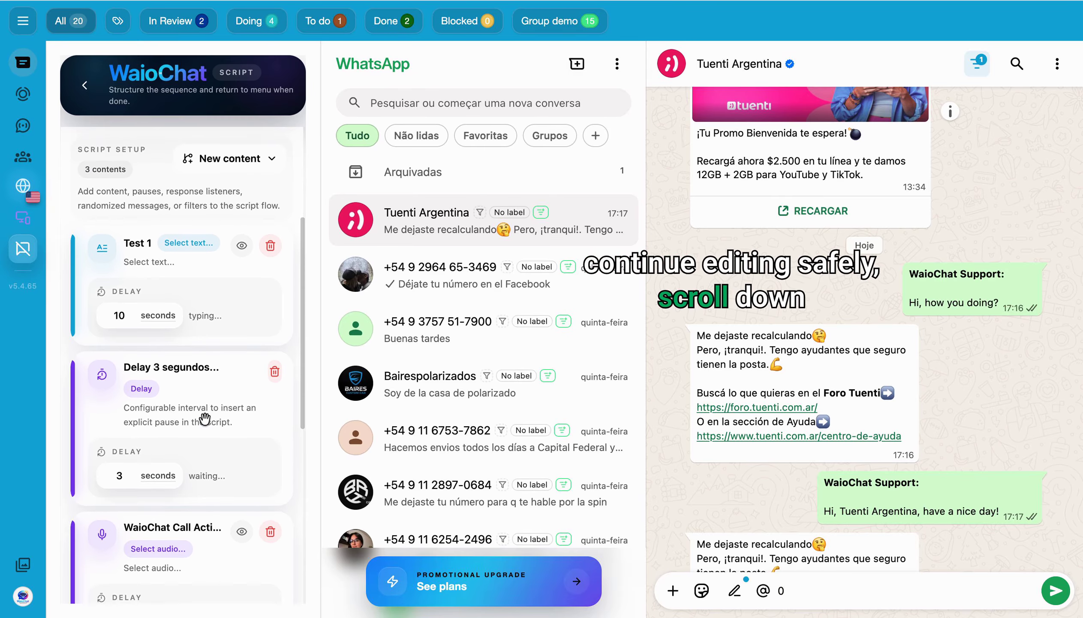
scroll(204, 417, down, 2)
scroll(203, 416, up, 3)
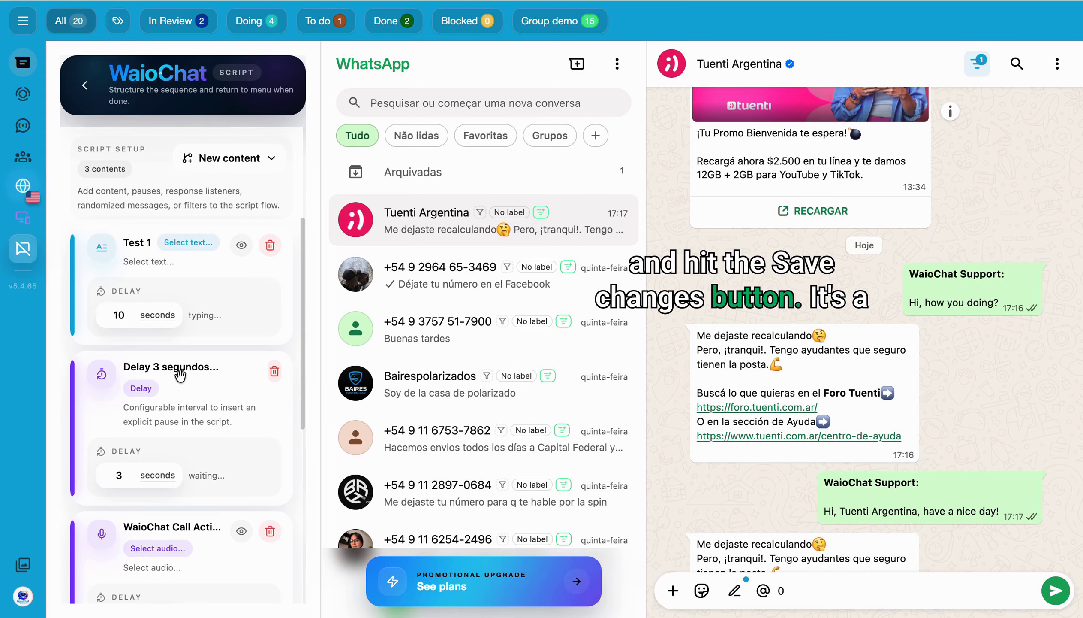
scroll(181, 413, down, 9)
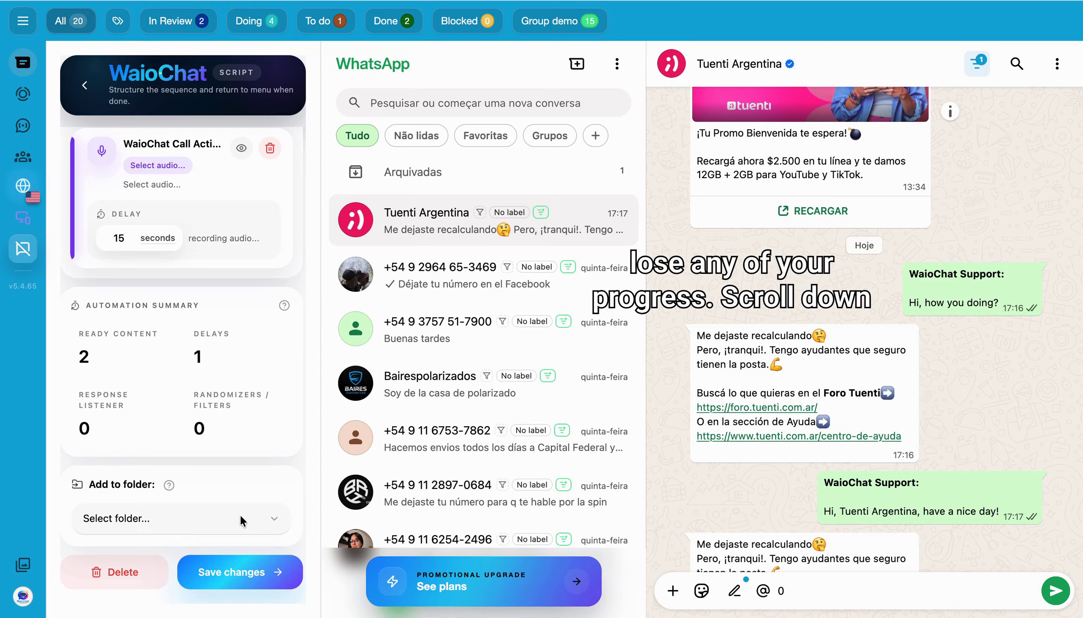
scroll(222, 475, up, 5)
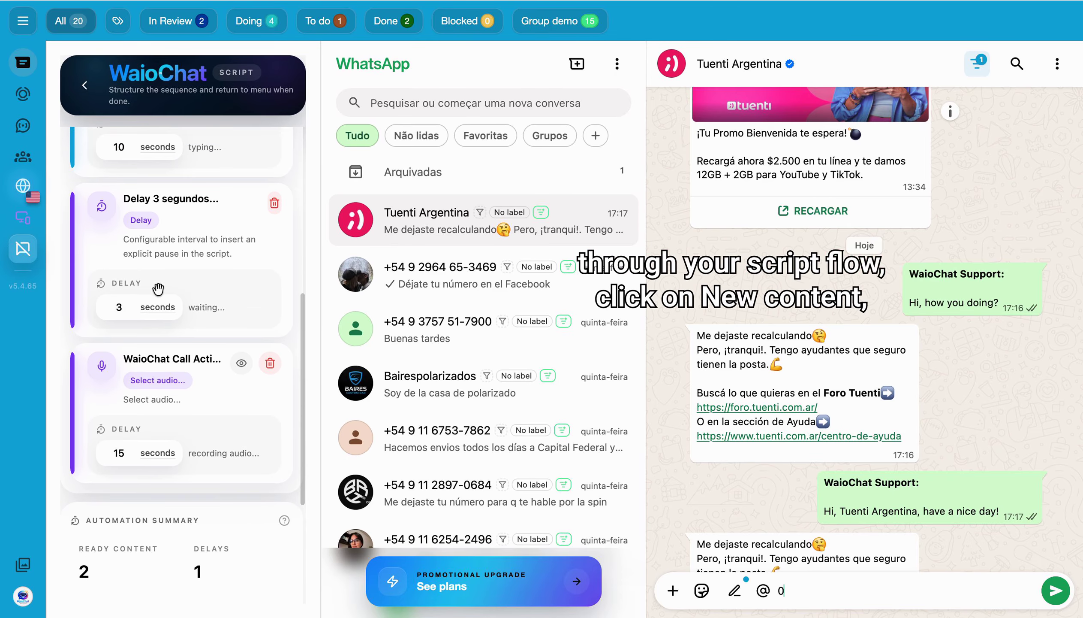
scroll(182, 347, up, 3)
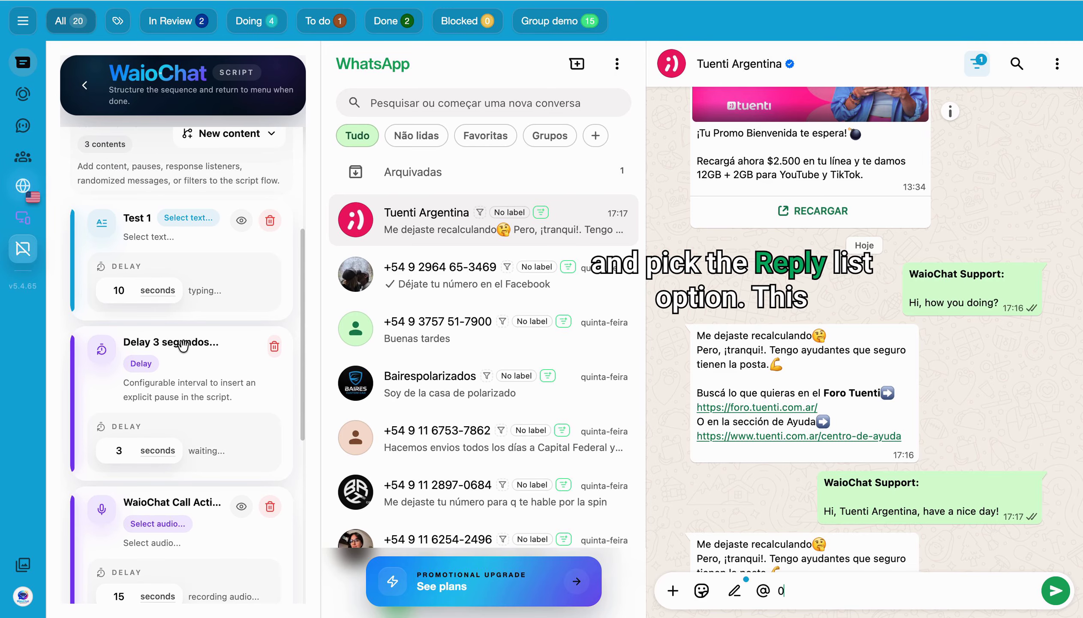
scroll(182, 346, down, 1)
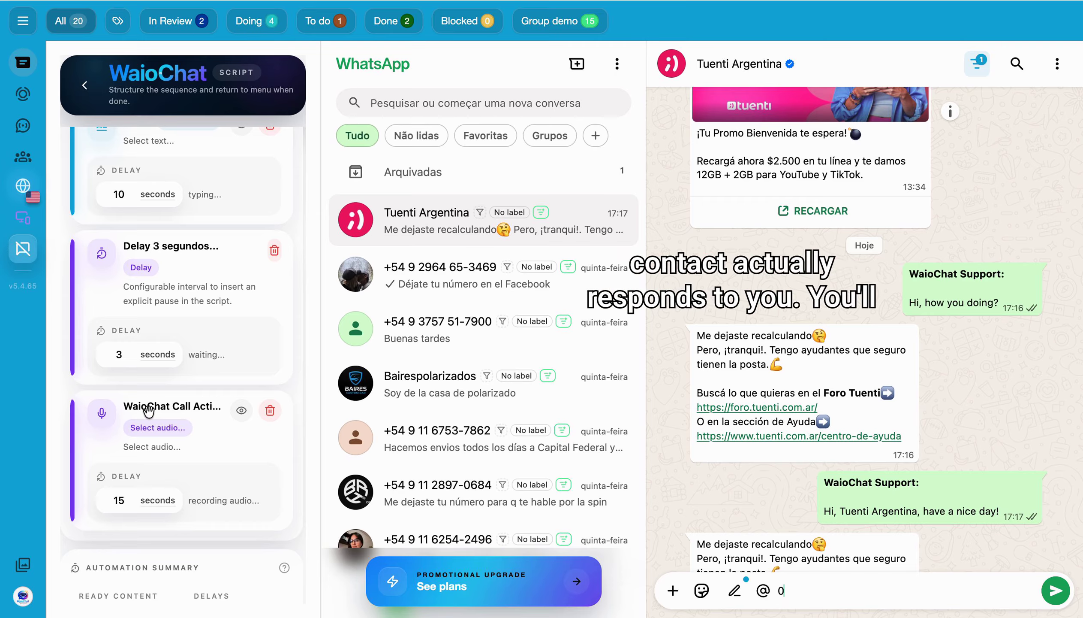
Add a reply listener block to the end of the Sale 1 script flow
scroll(156, 409, up, 10)
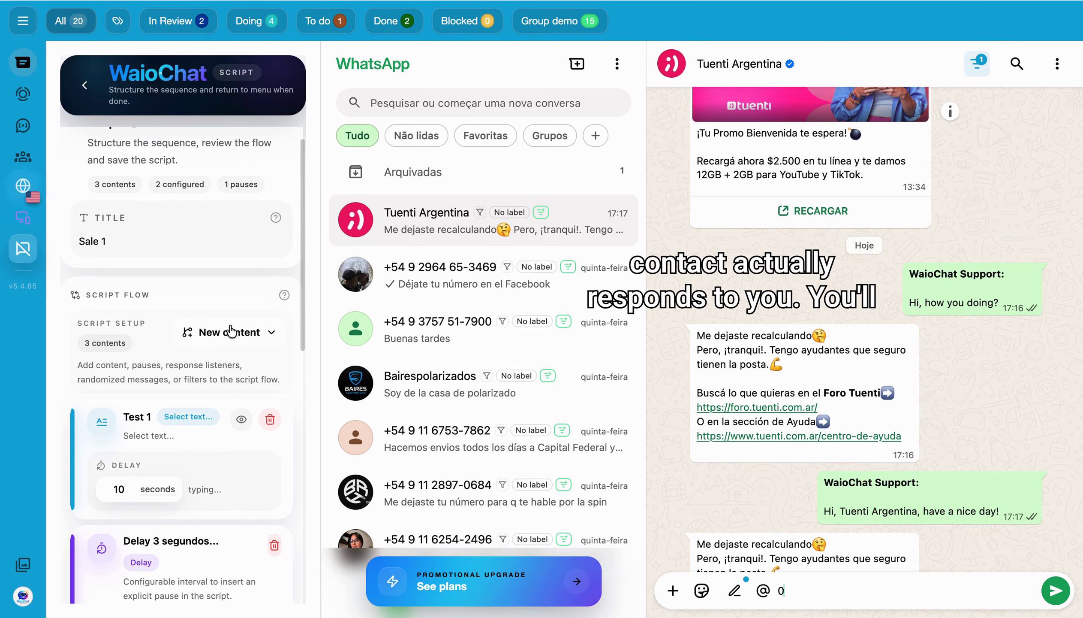
click(230, 332)
scroll(202, 374, down, 4)
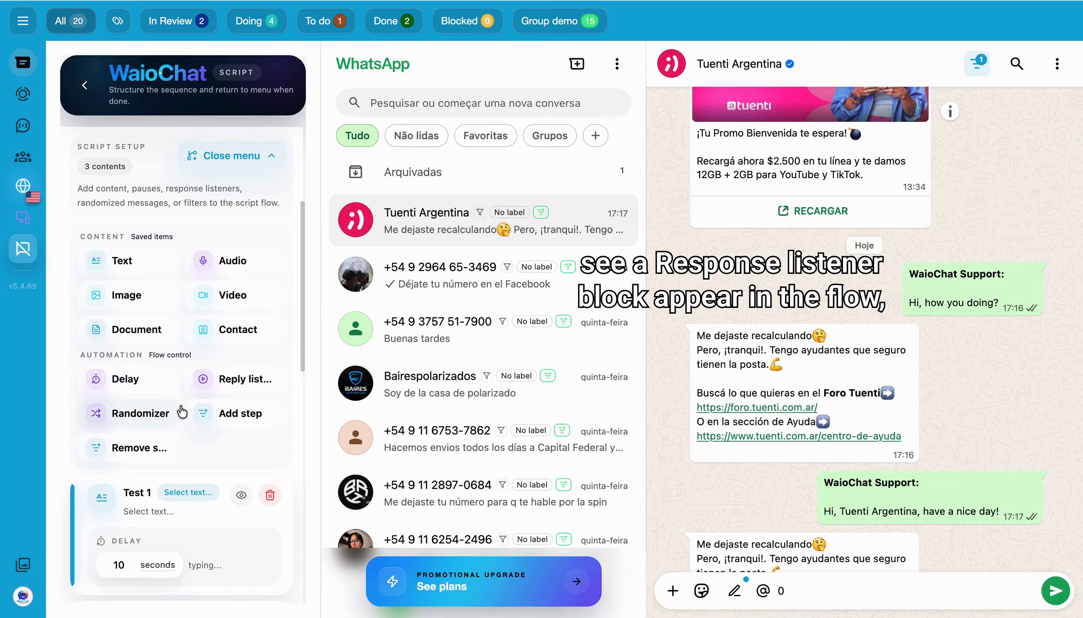
click(234, 377)
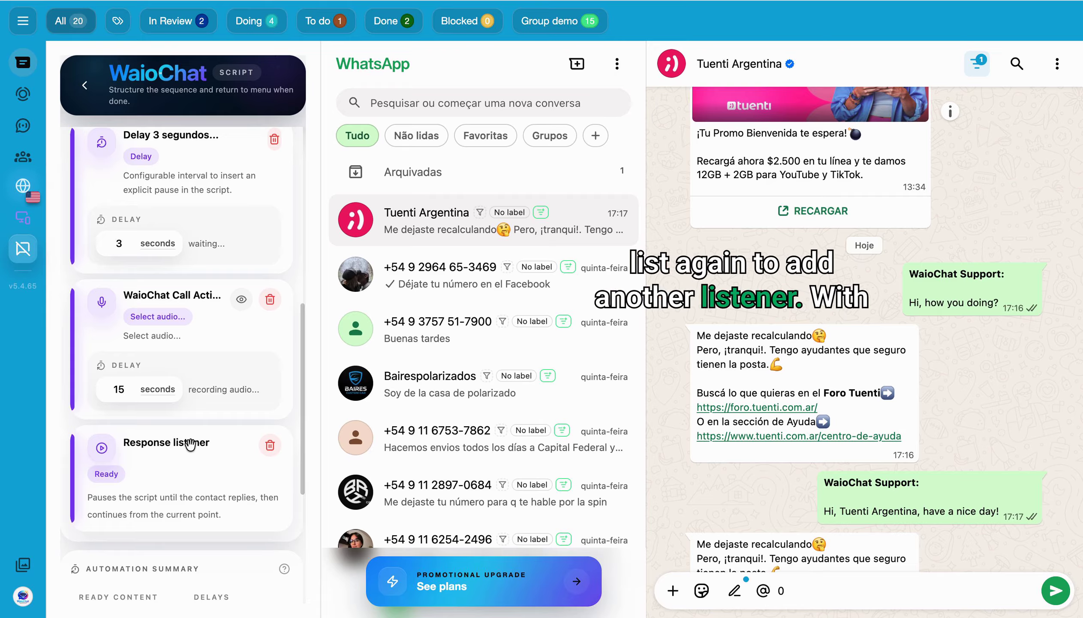
scroll(190, 443, down, 3)
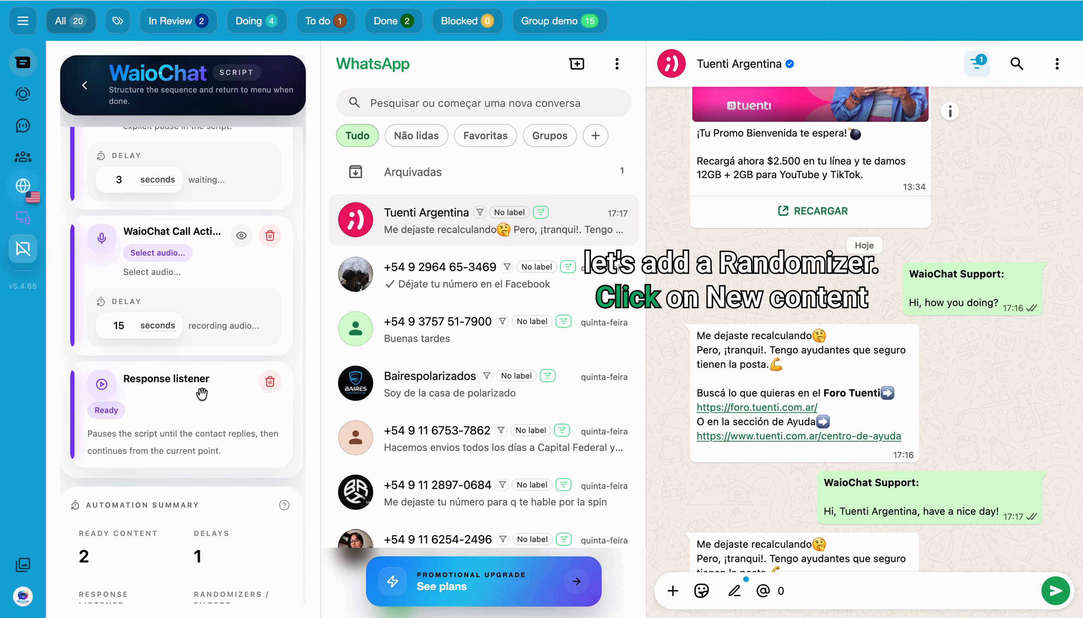
Add a Randomizer block to the script flow after the response listener
scroll(202, 392, up, 10)
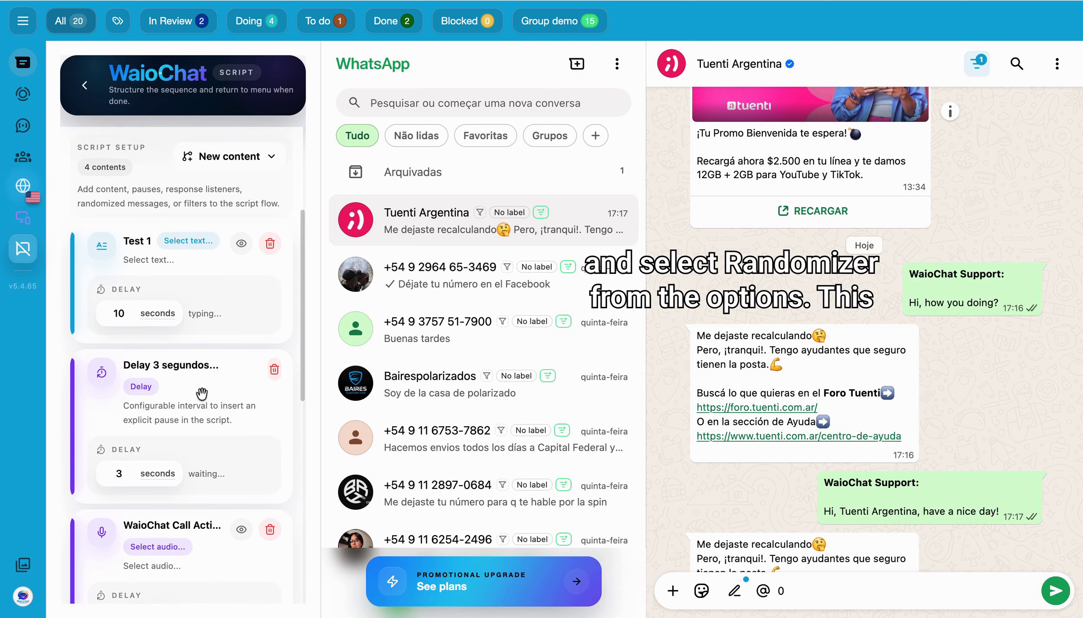
click(237, 359)
scroll(199, 453, down, 5)
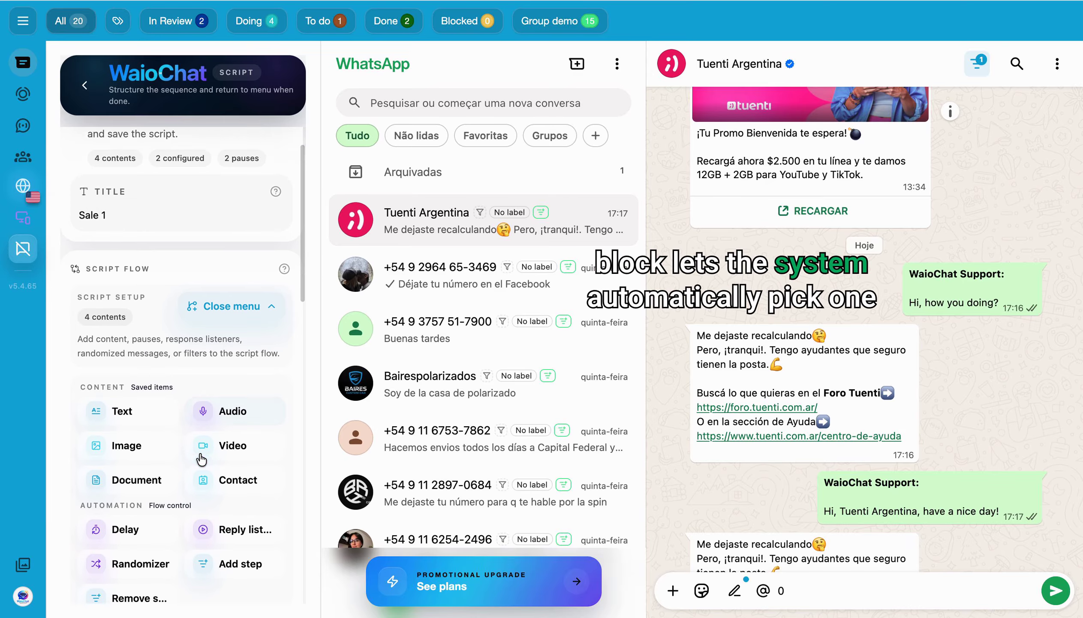
scroll(200, 453, down, 1)
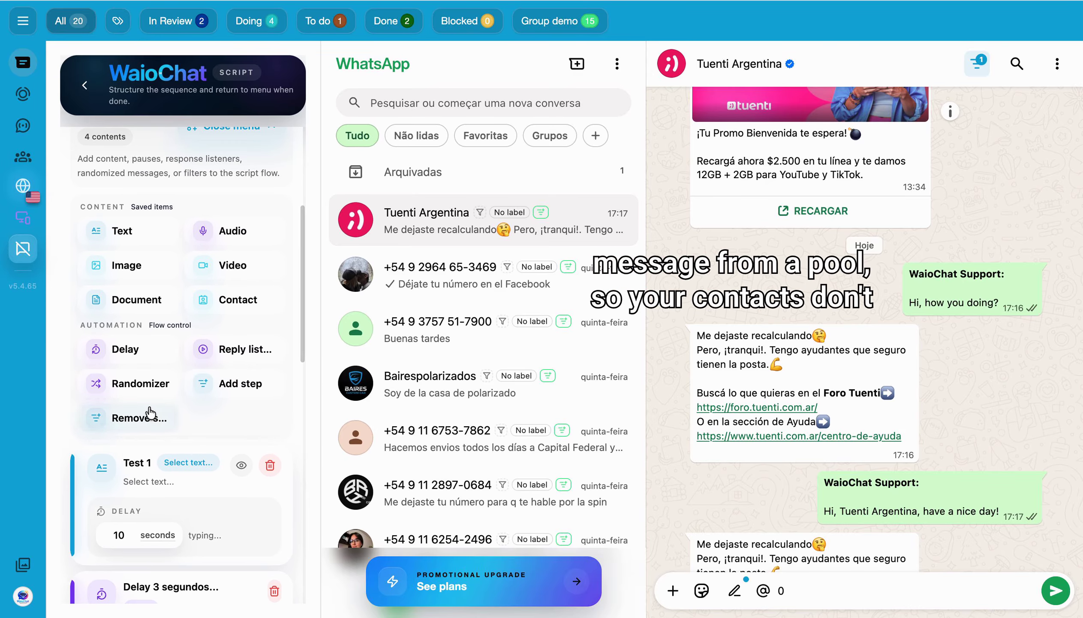
click(146, 383)
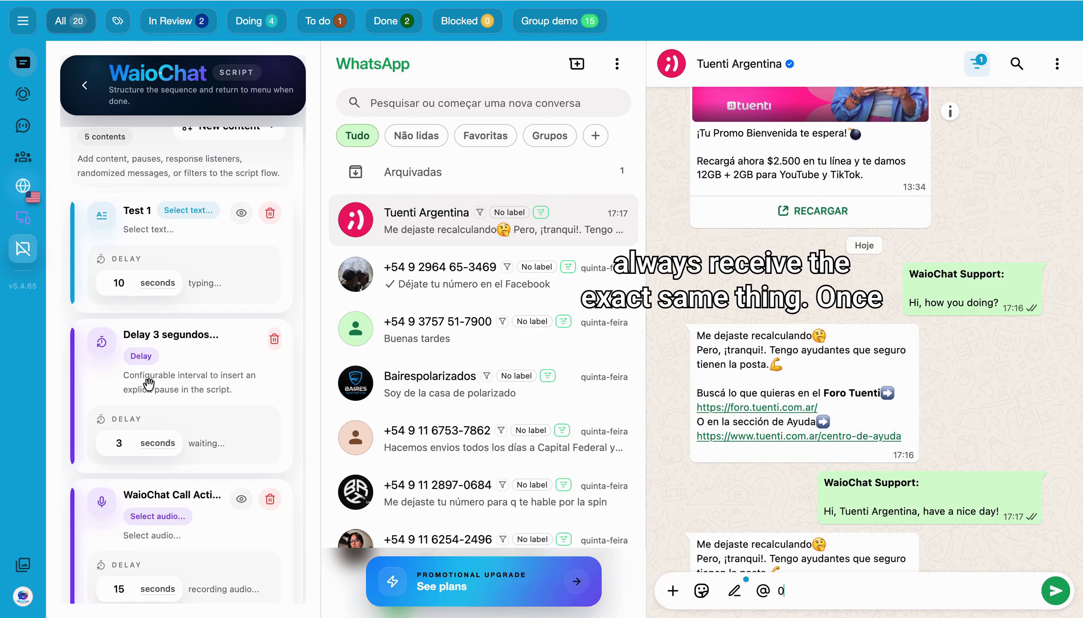
Select the saved texts Test 1 through Test 9 for the randomizer's content pool
scroll(149, 383, down, 10)
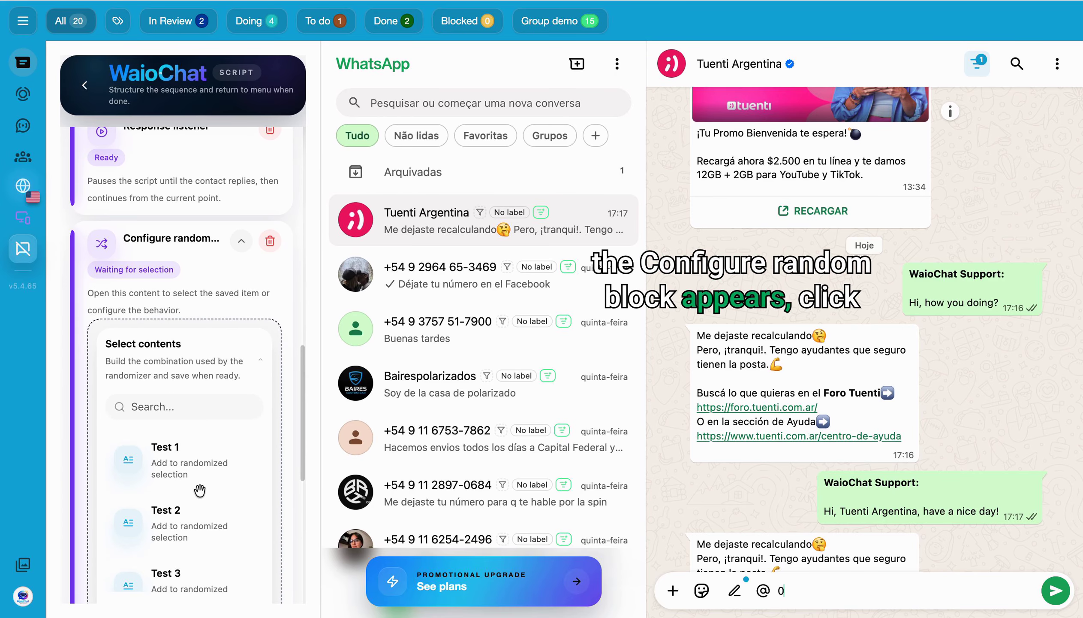
scroll(201, 494, down, 1)
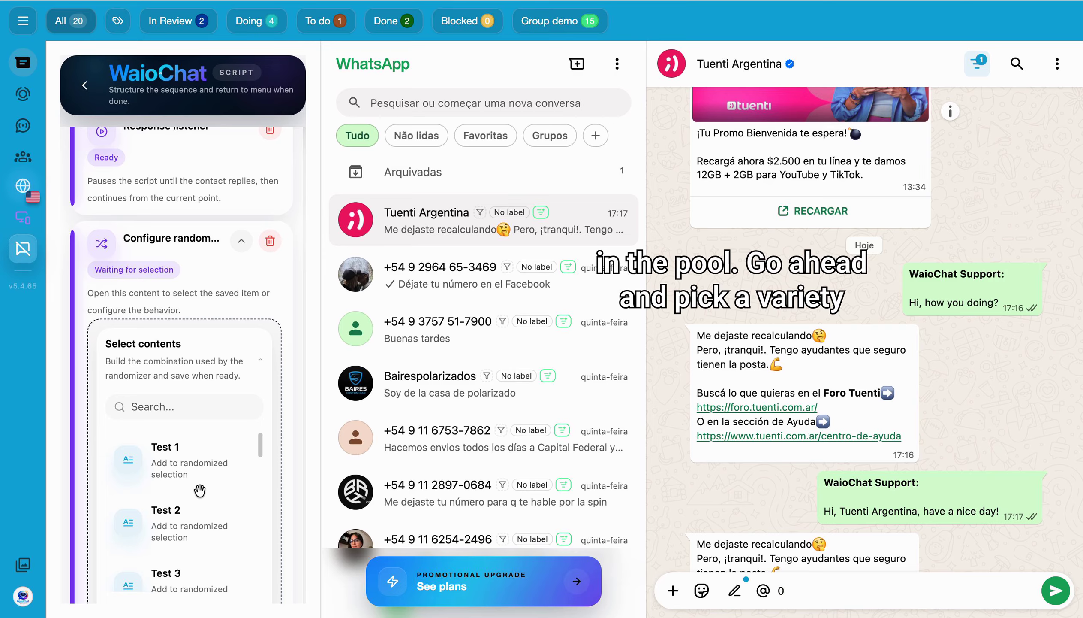
click(189, 473)
click(184, 528)
scroll(184, 528, down, 2)
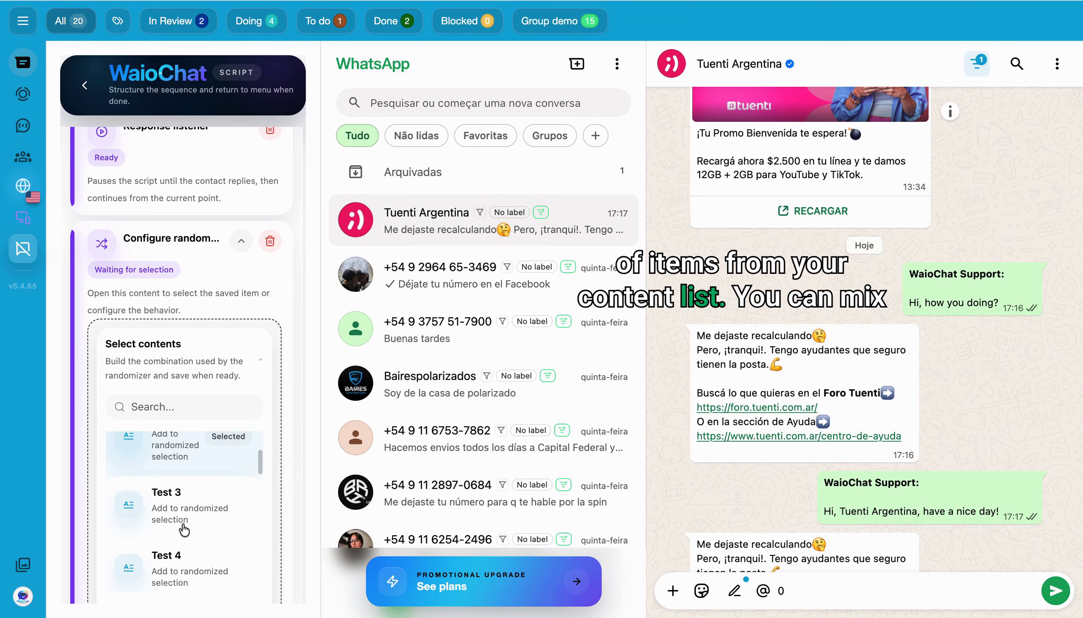
click(185, 509)
scroll(184, 571, down, 3)
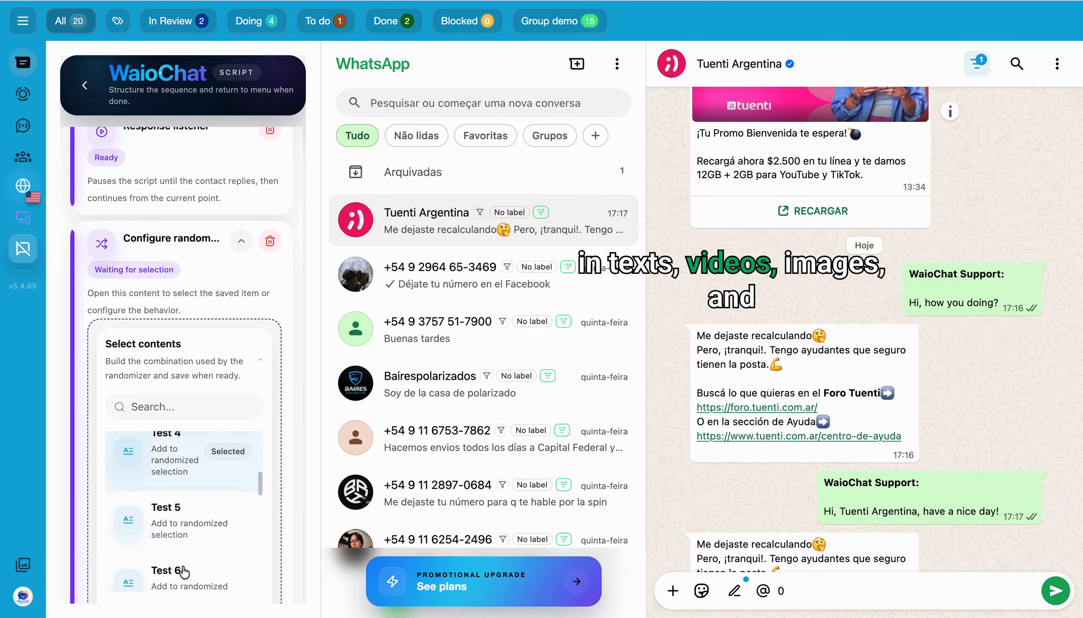
click(186, 514)
scroll(187, 572, down, 2)
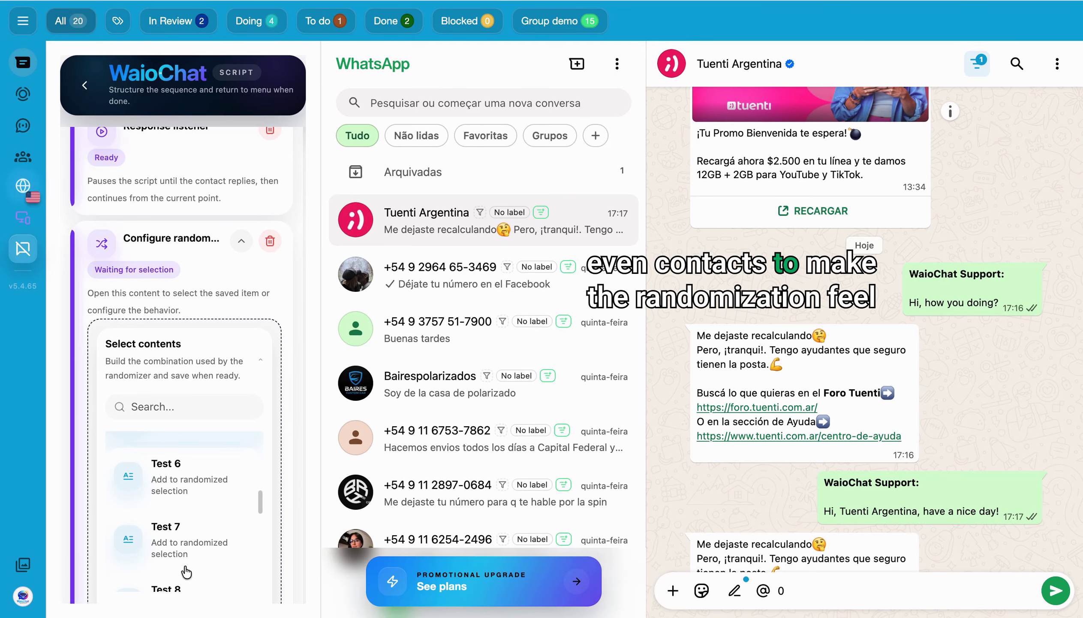
click(177, 550)
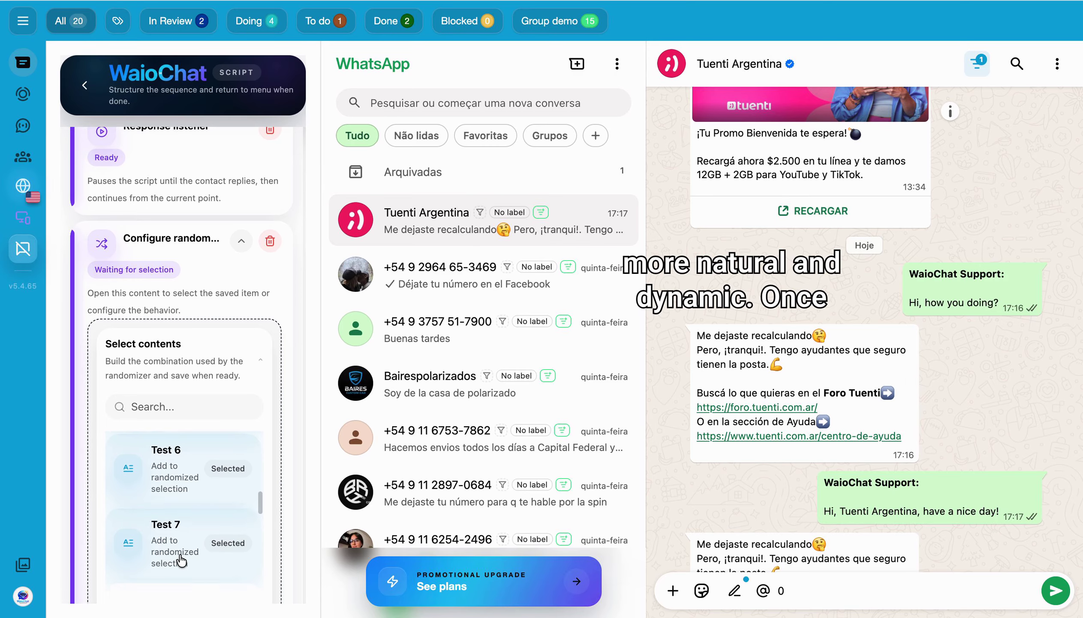
scroll(177, 551, down, 3)
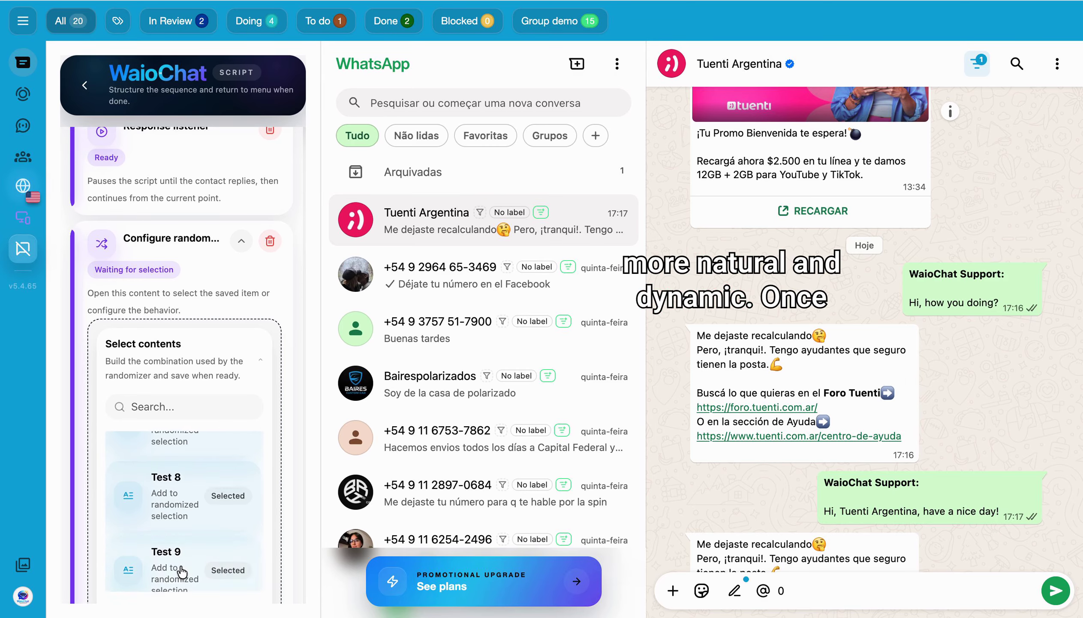
Add the saved video test video 1 and the WaioChat Call Acti... audio to the randomizer's content pool and save the selection
scroll(183, 568, down, 5)
scroll(182, 555, up, 3)
scroll(183, 549, up, 1)
scroll(185, 543, down, 3)
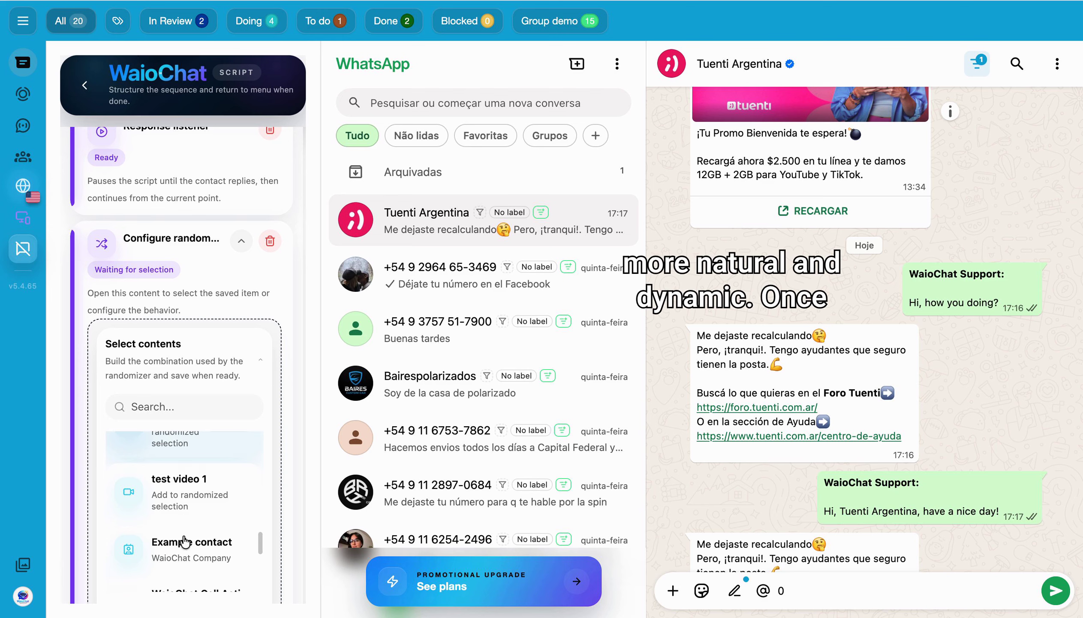
scroll(186, 473, down, 5)
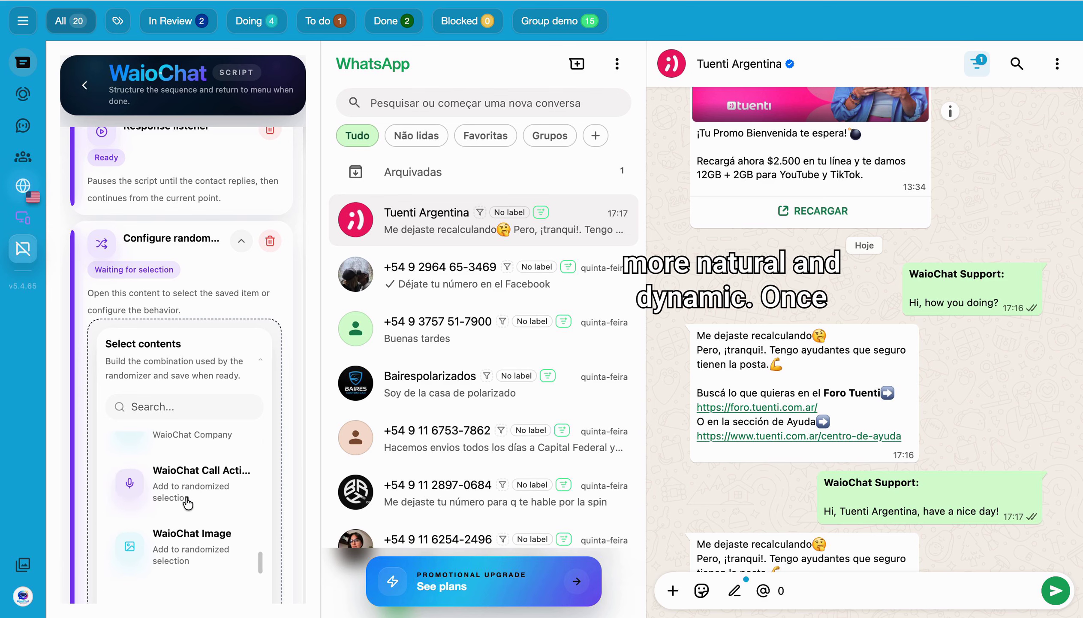
scroll(187, 502, down, 3)
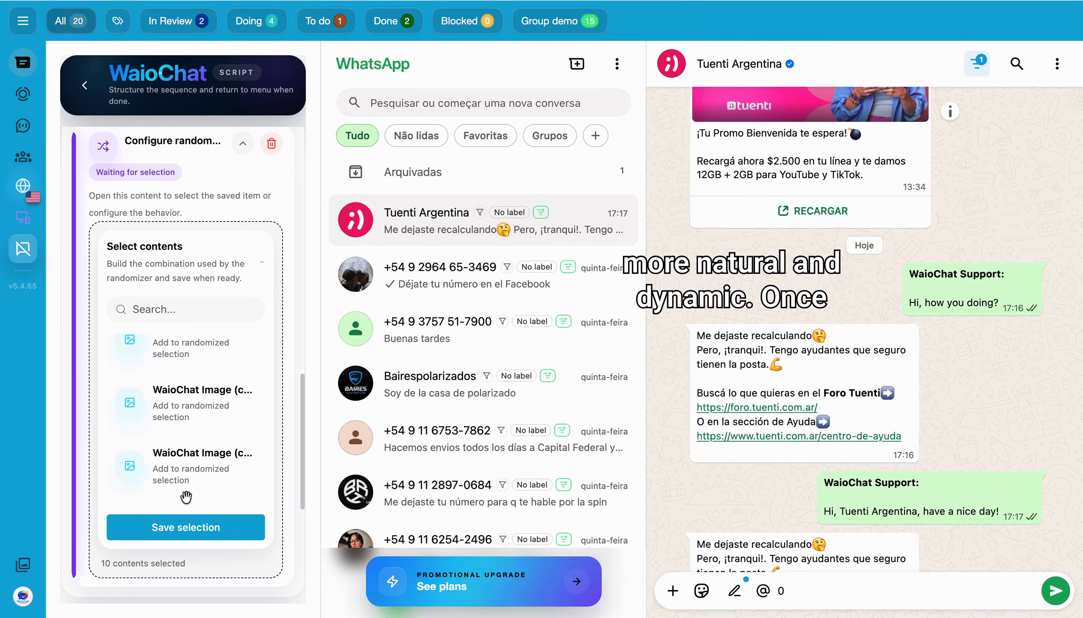
scroll(184, 476, up, 2)
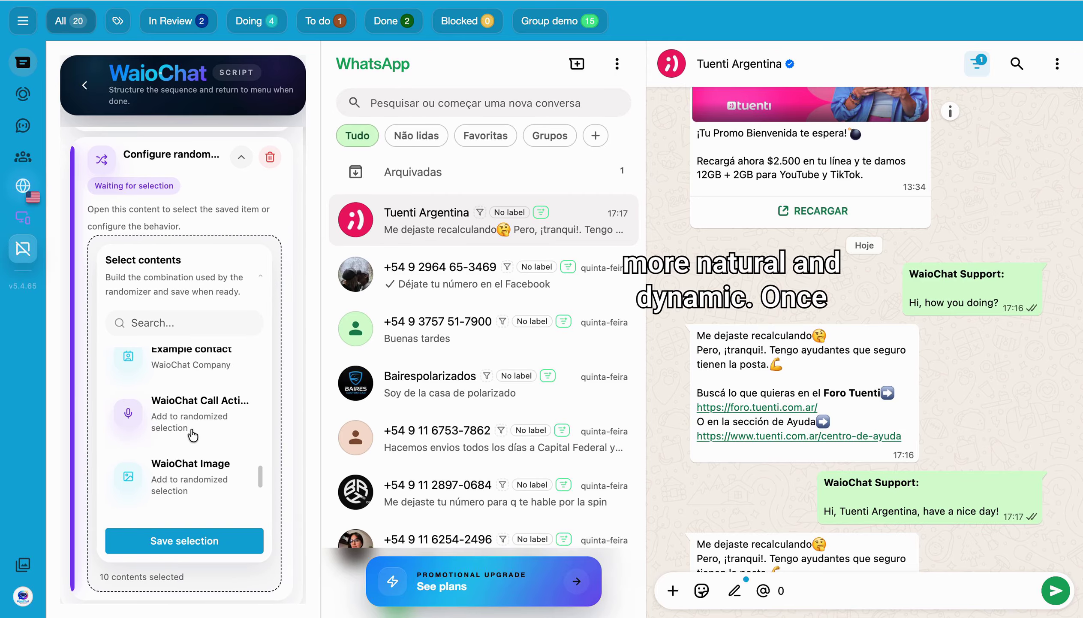
click(190, 442)
click(194, 383)
scroll(196, 382, up, 2)
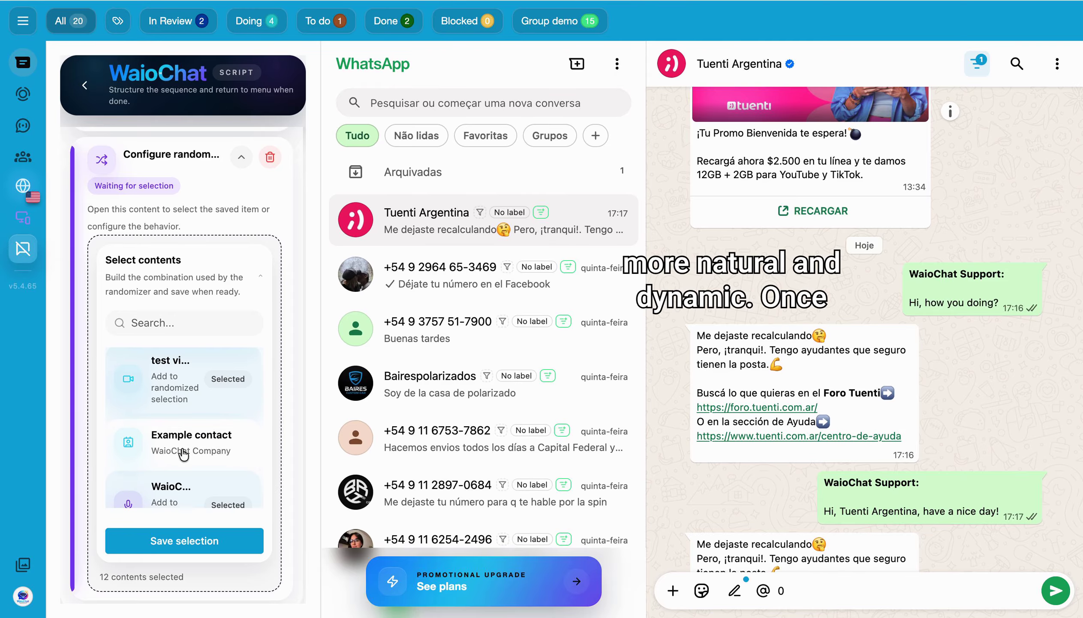
scroll(184, 453, down, 4)
click(180, 541)
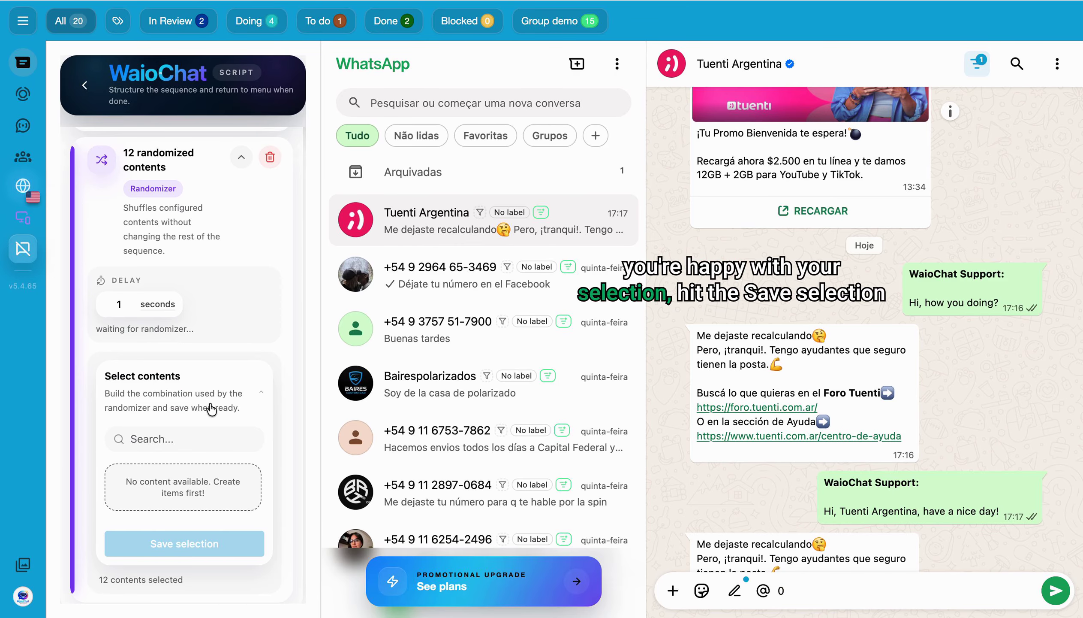
Collapse the content selection of the 12 randomized contents block and set the block's delay to 13 seconds
scroll(209, 409, up, 2)
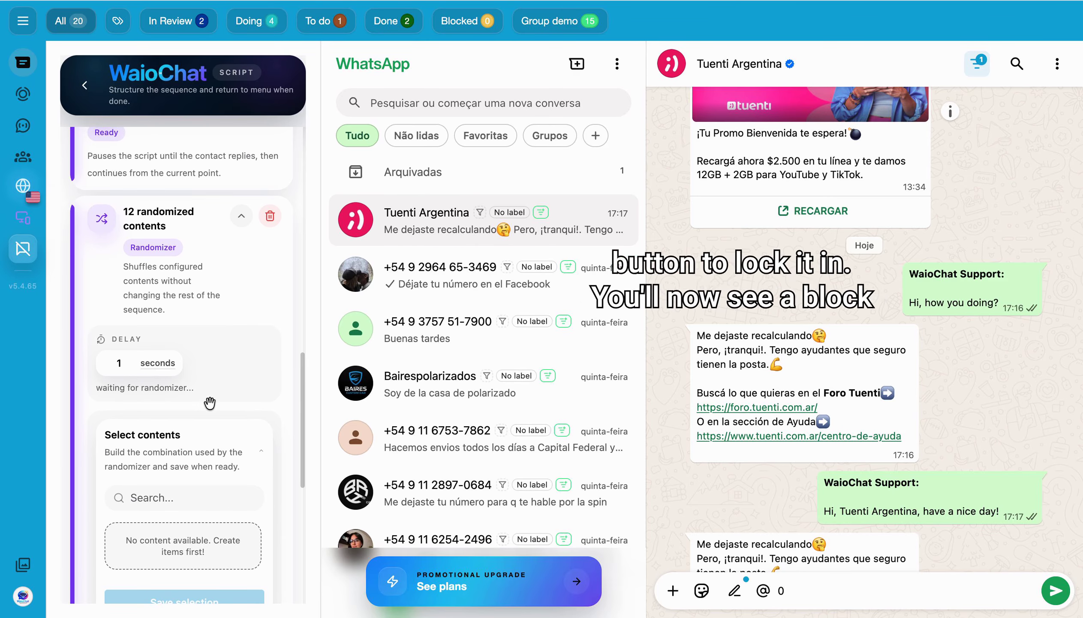
scroll(209, 402, up, 3)
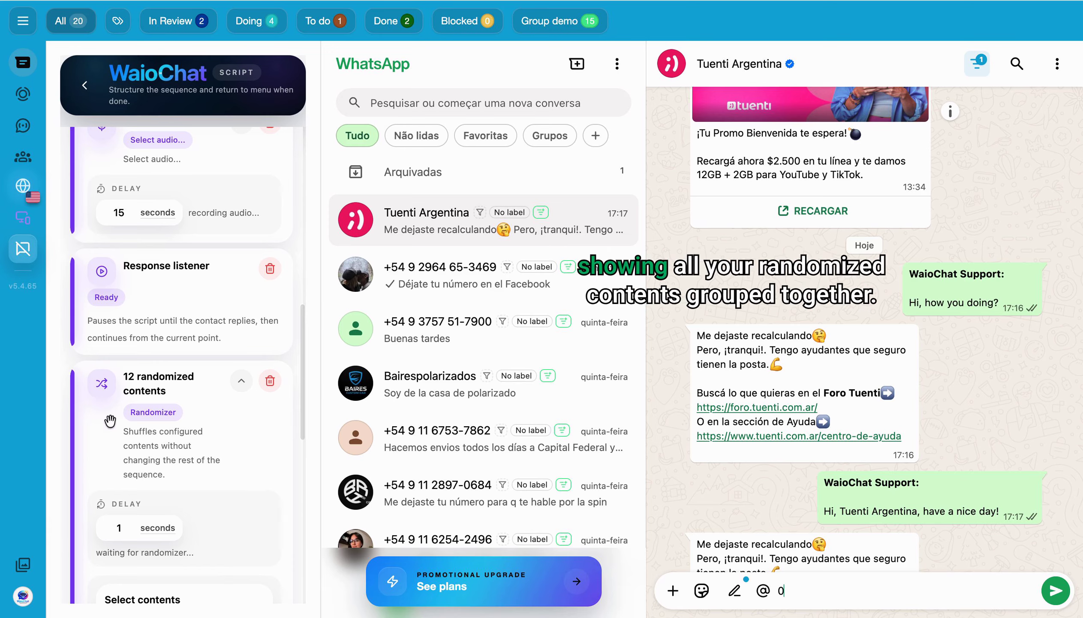
click(241, 381)
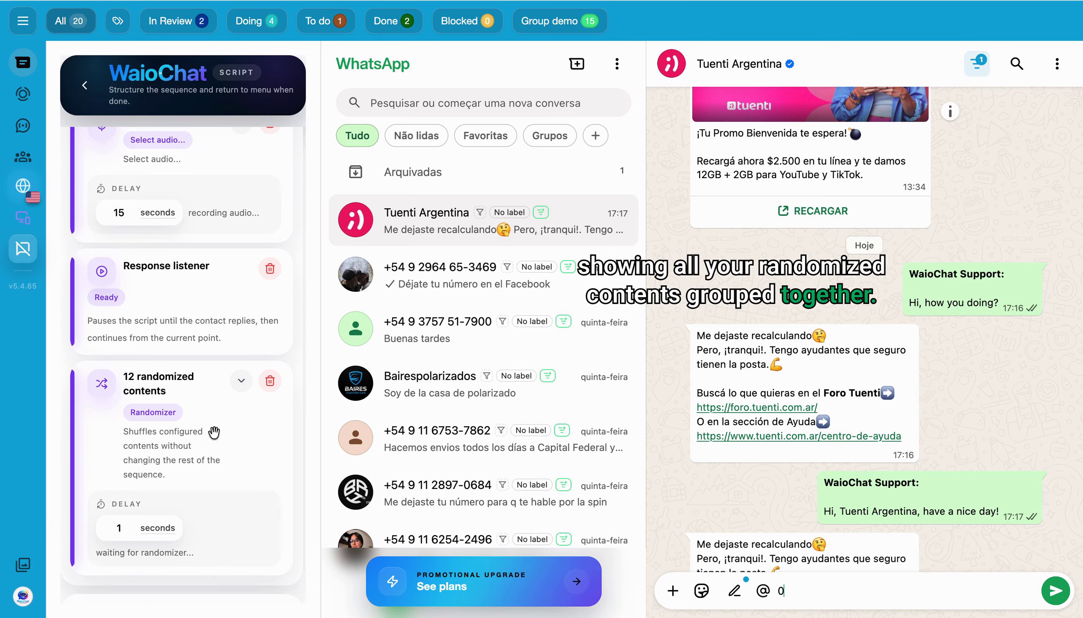
scroll(212, 429, down, 4)
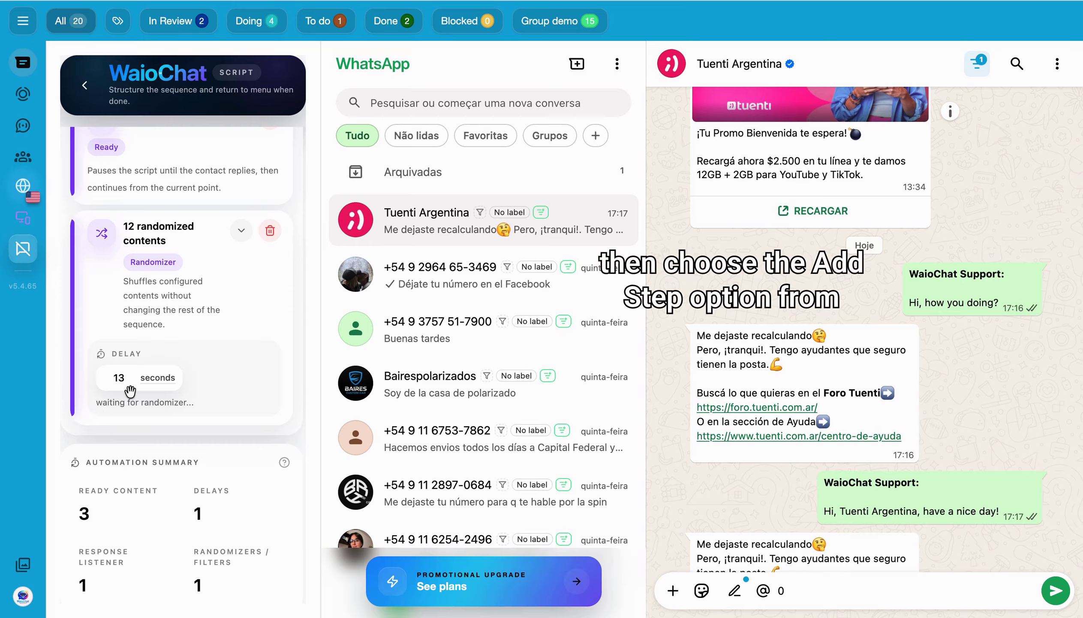
Open the list of content and automation blocks that can be added to the Sale 1 script flow
scroll(208, 333, up, 10)
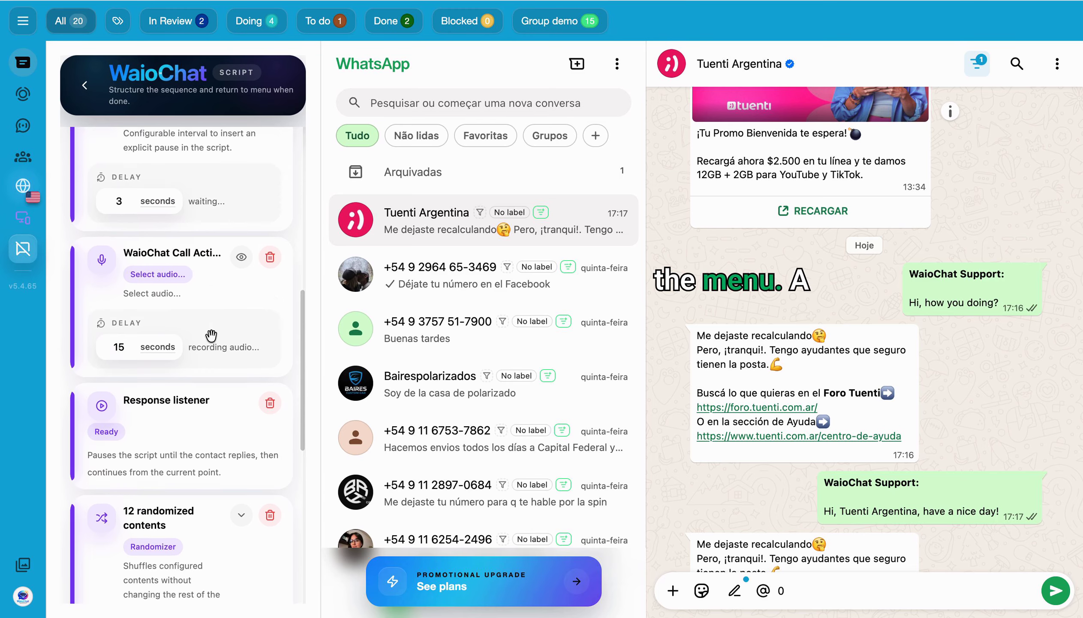
click(260, 220)
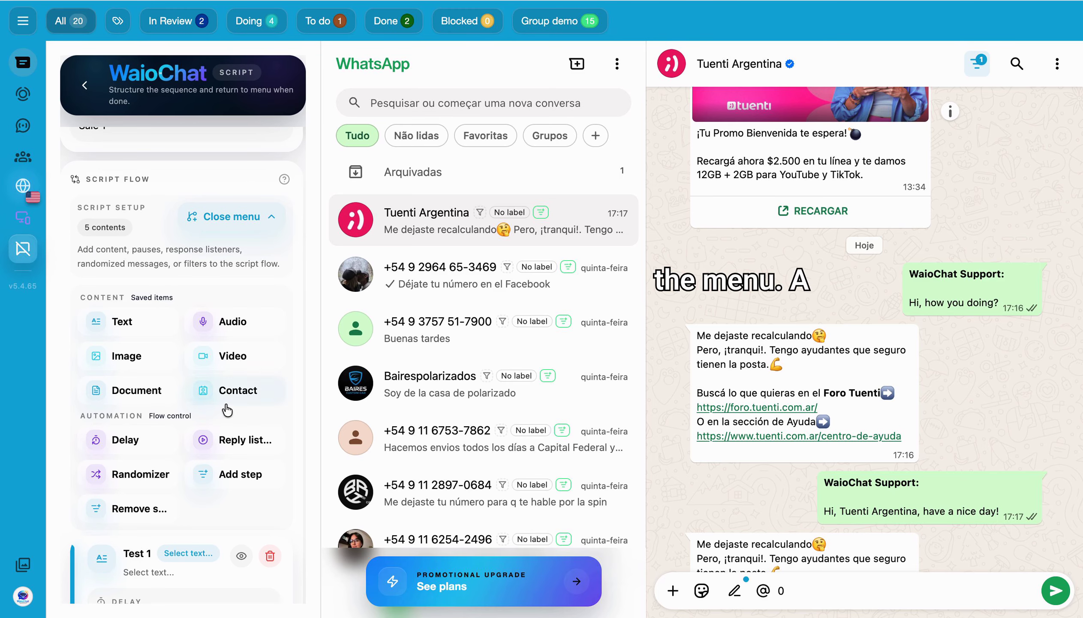
scroll(207, 429, down, 4)
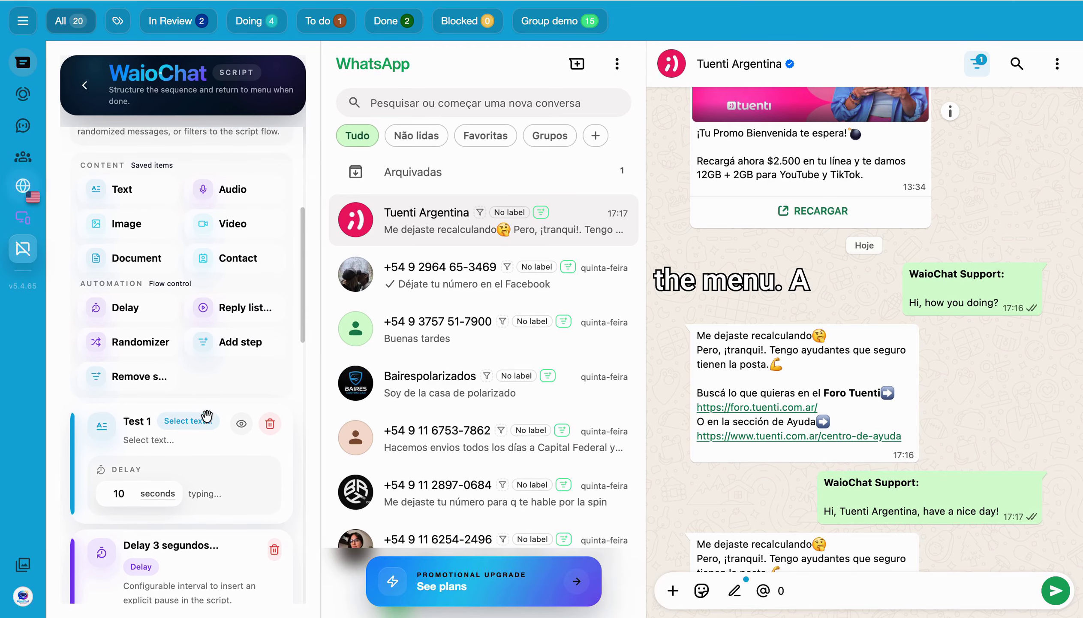